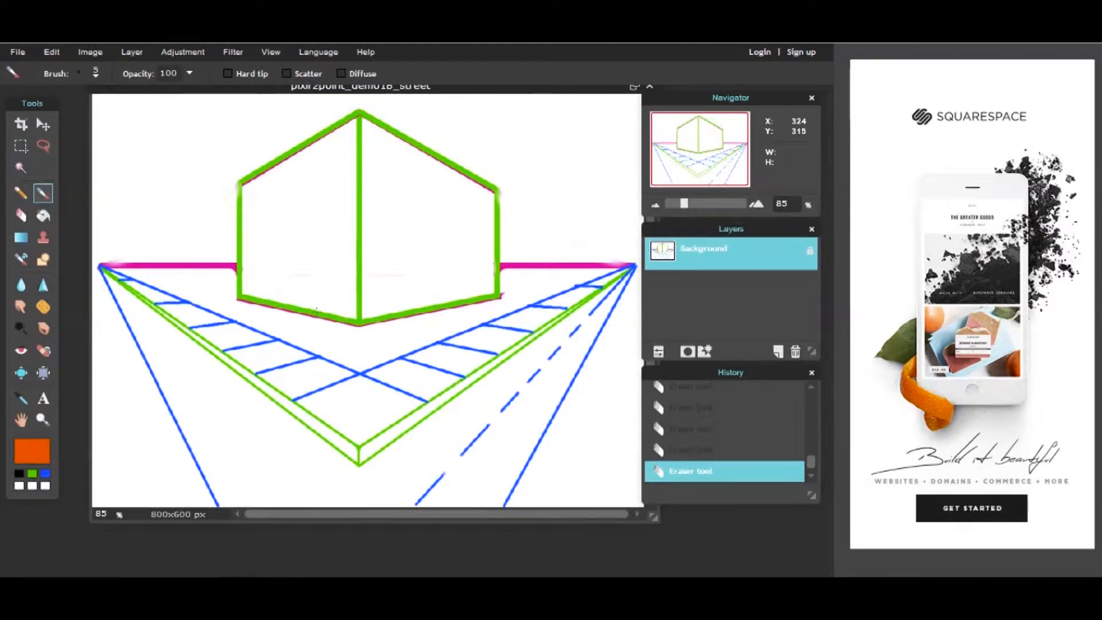
Draw the taller orange vertical edge of a door upward from the base of the building's left wall.
left_click(314, 311)
left_click(315, 311, "shift")
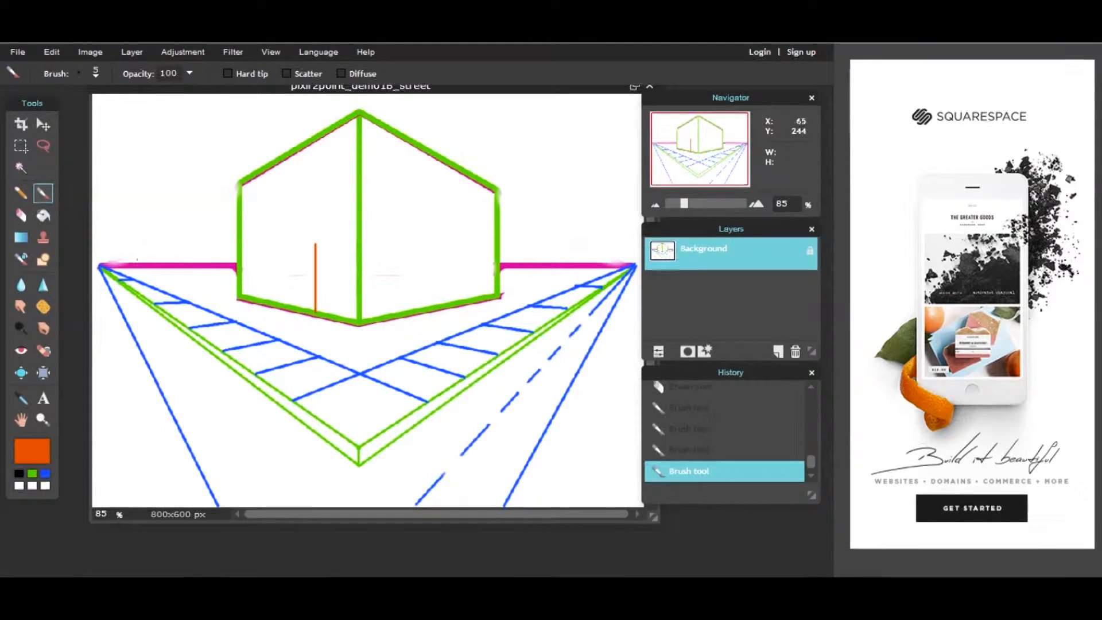
Try completing the door using a guide line to the left vanishing point and a second vertical edge, erasing the excess guide line.
left_click(99, 266, "shift")
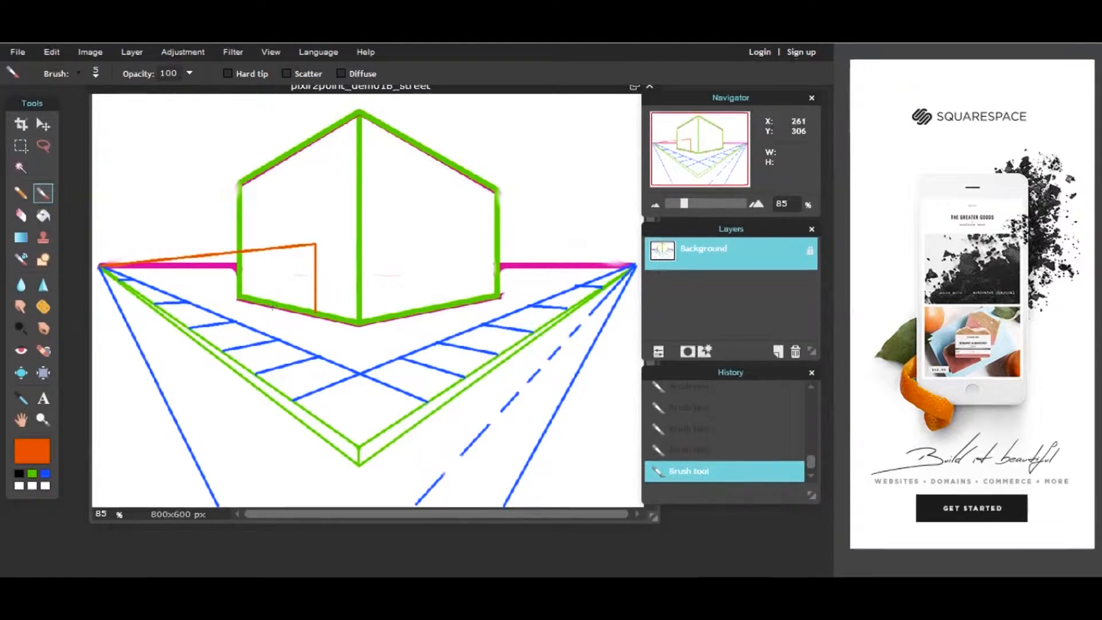
left_click(270, 308, "shift")
left_click(19, 214)
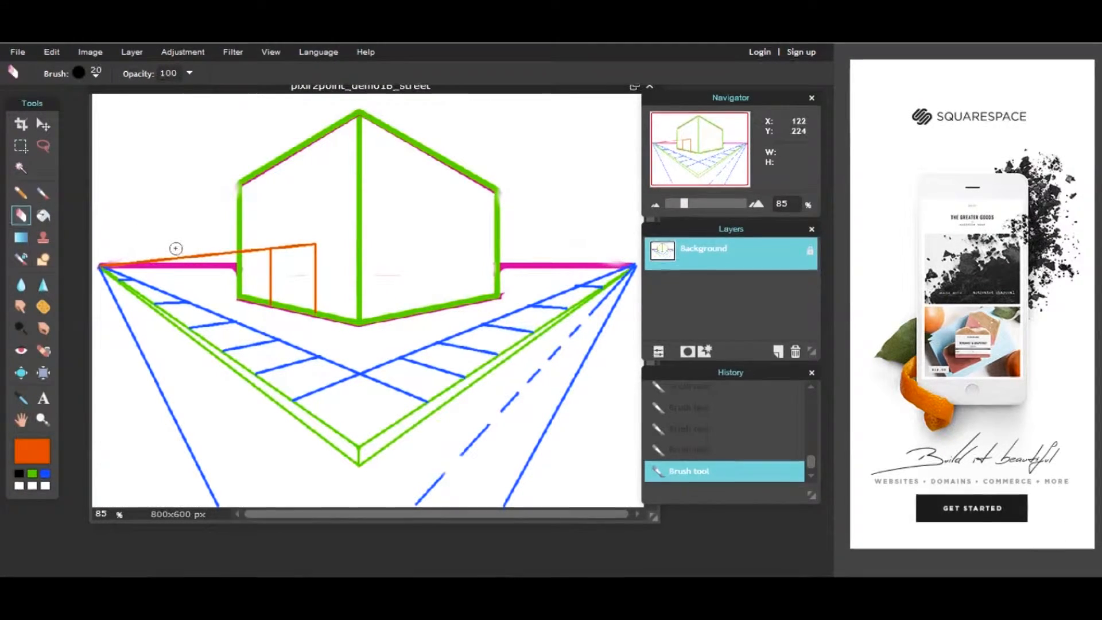
mouse_move(220, 249)
left_mouse_down()
mouse_move(142, 255)
mouse_move(172, 252)
left_mouse_up()
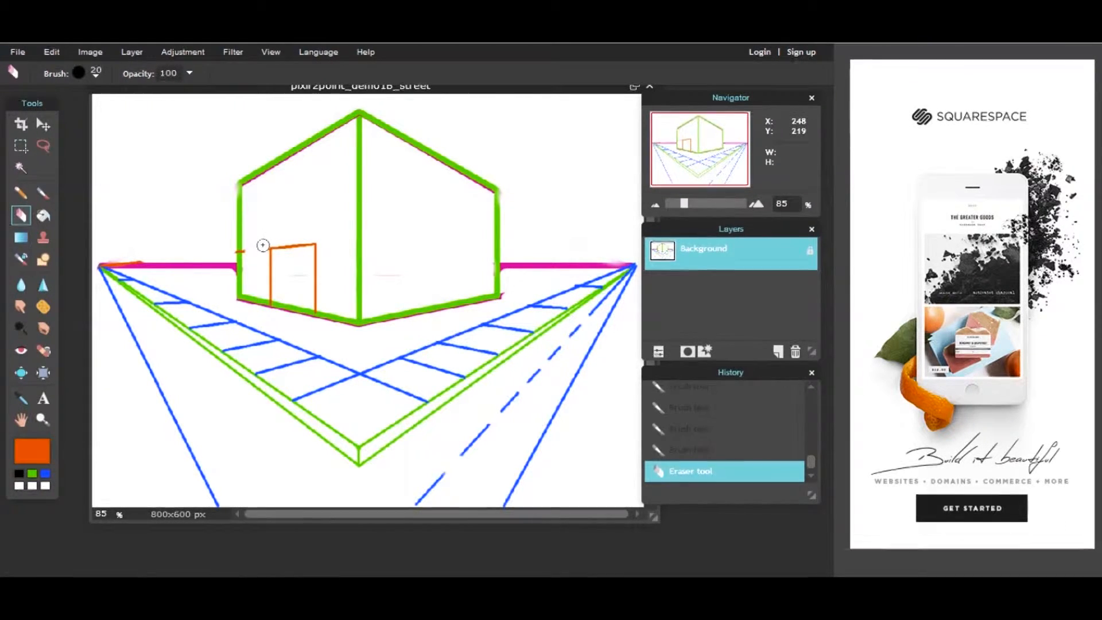
left_click_drag(263, 248, 247, 252)
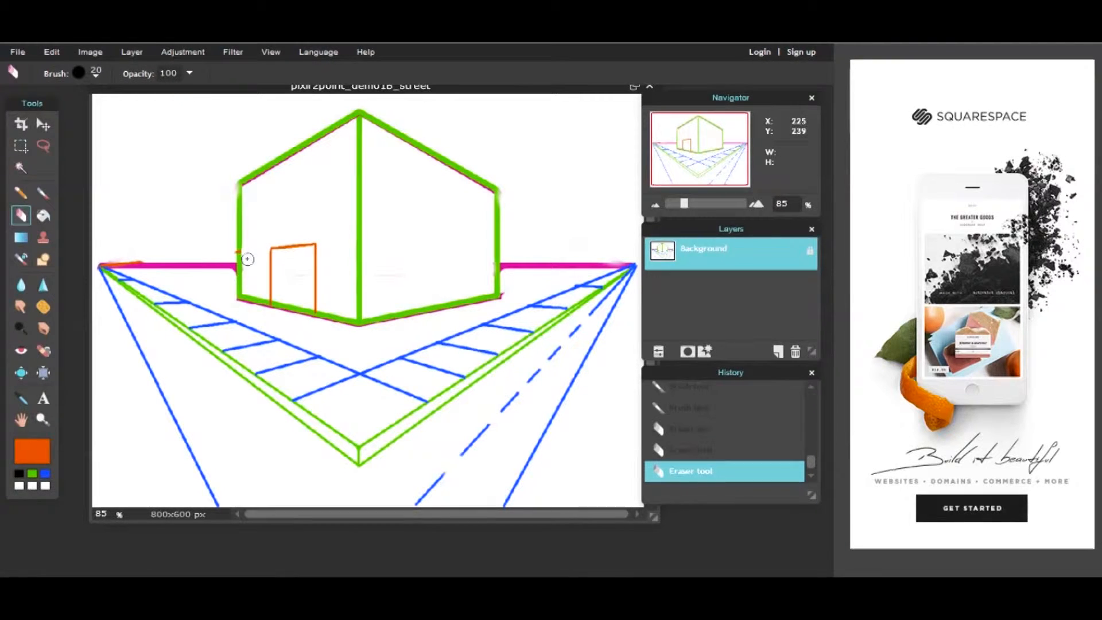
Undo the erasing, the second vertical edge and the line to the left vanishing point, keeping only the door's first vertical edge.
left_click(55, 52)
left_click(62, 72)
left_click(53, 53)
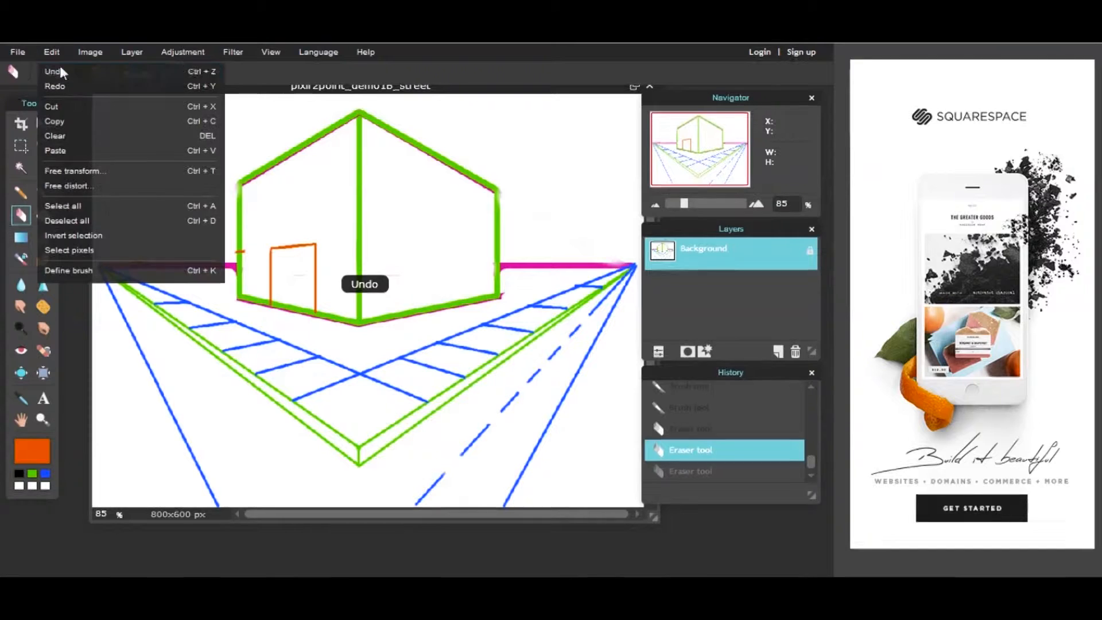
left_click(59, 70)
left_click(54, 50)
left_click(60, 70)
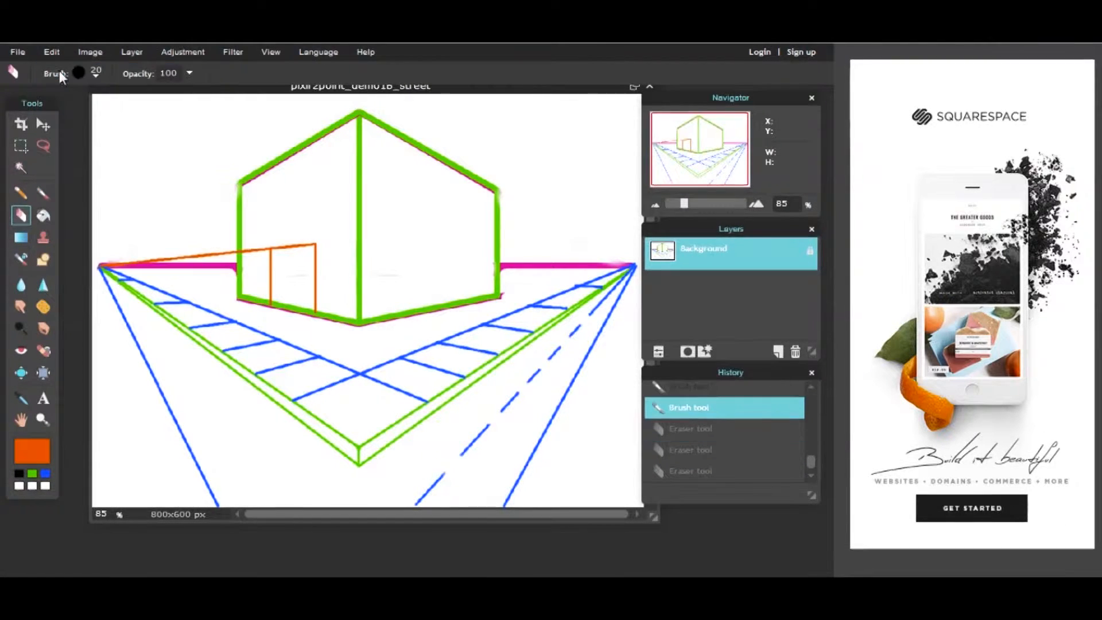
left_click(53, 50)
left_click(57, 74)
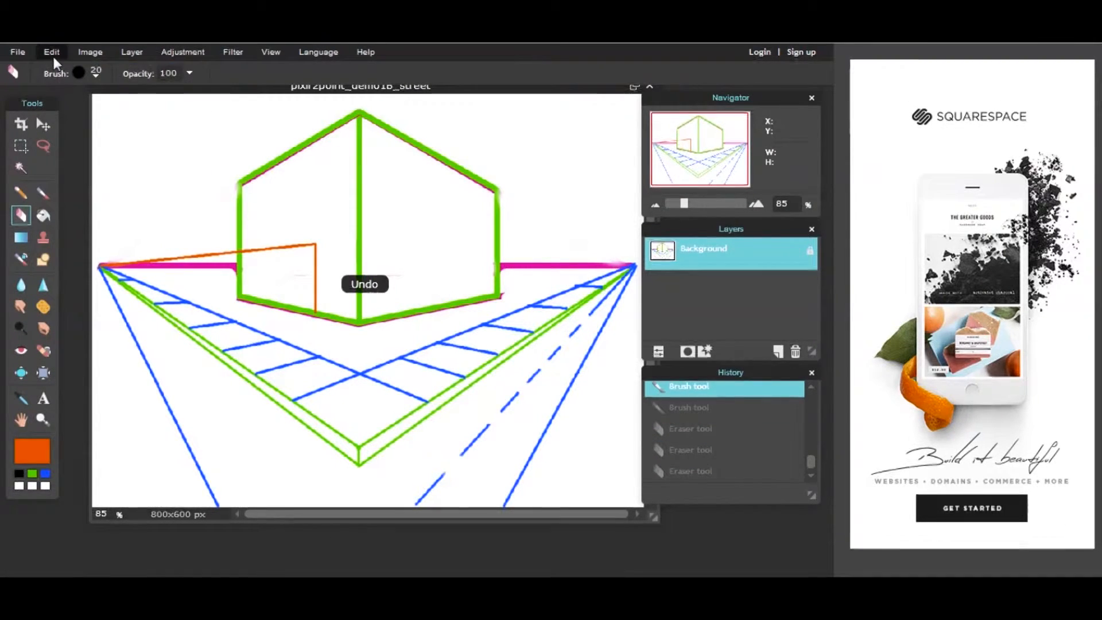
left_click(53, 55)
left_click(54, 71)
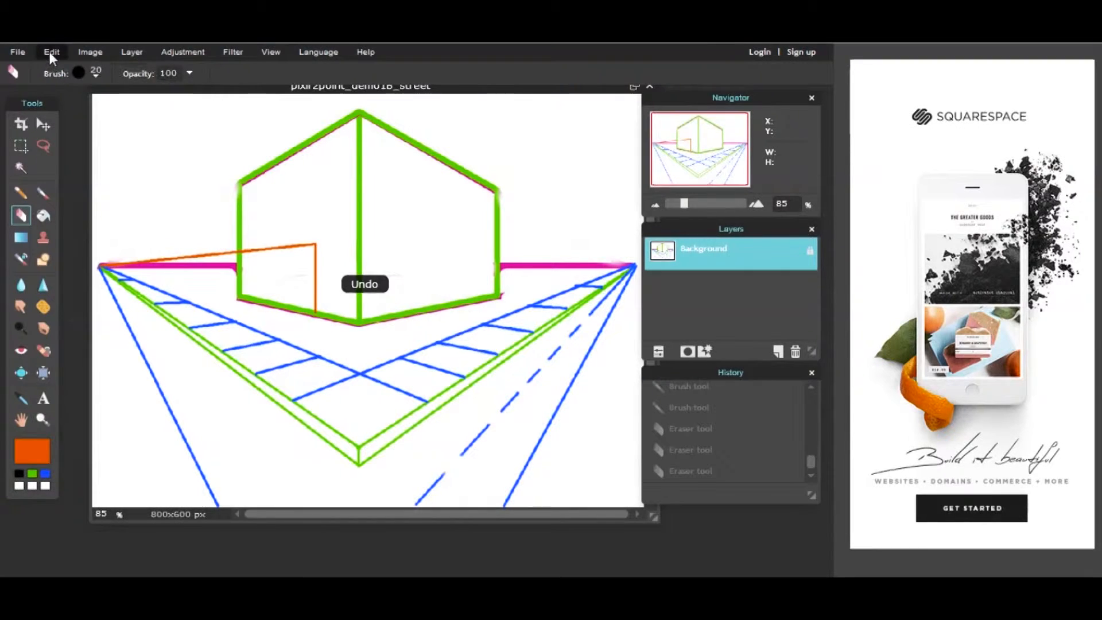
left_click(50, 51)
left_click(56, 73)
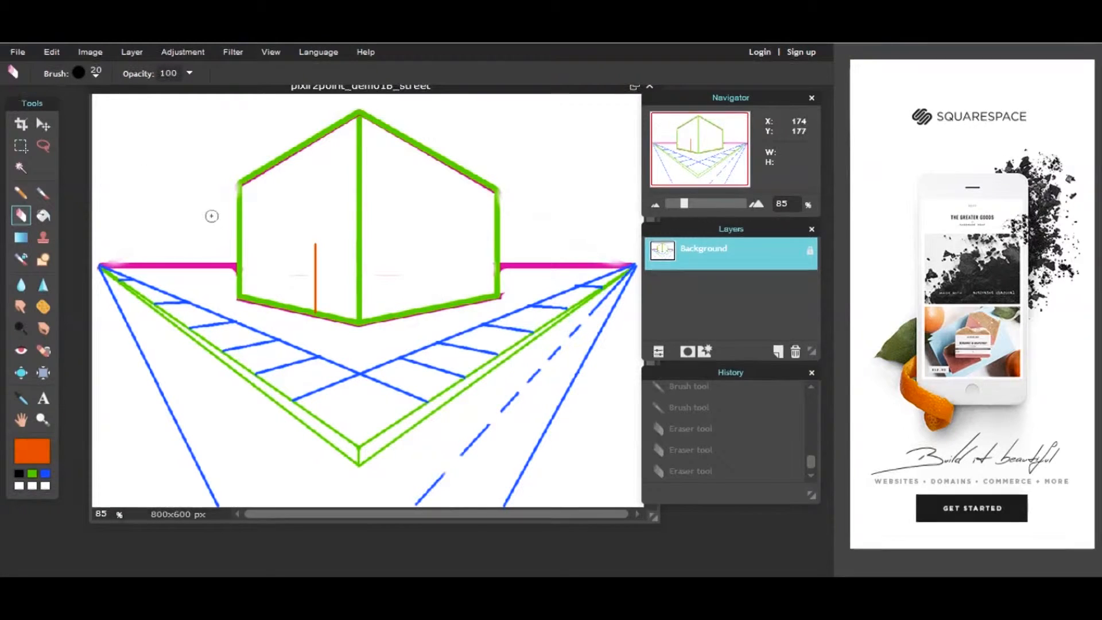
Complete the orange door with a short top edge aimed at the left vanishing point and a second vertical edge down to the building's base.
left_click(47, 194)
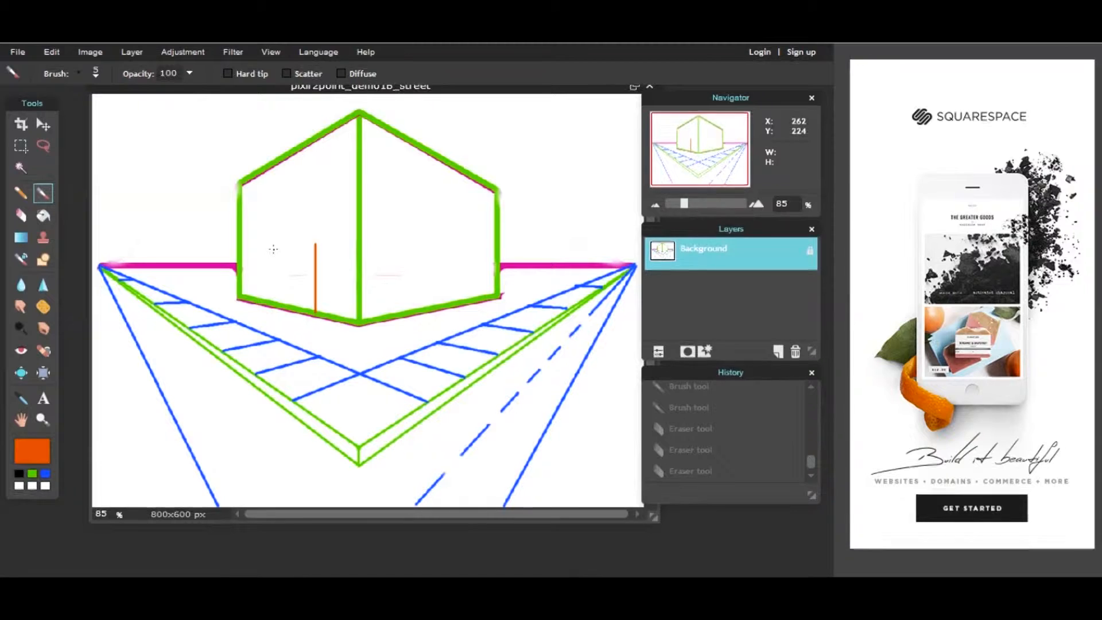
left_click(314, 242)
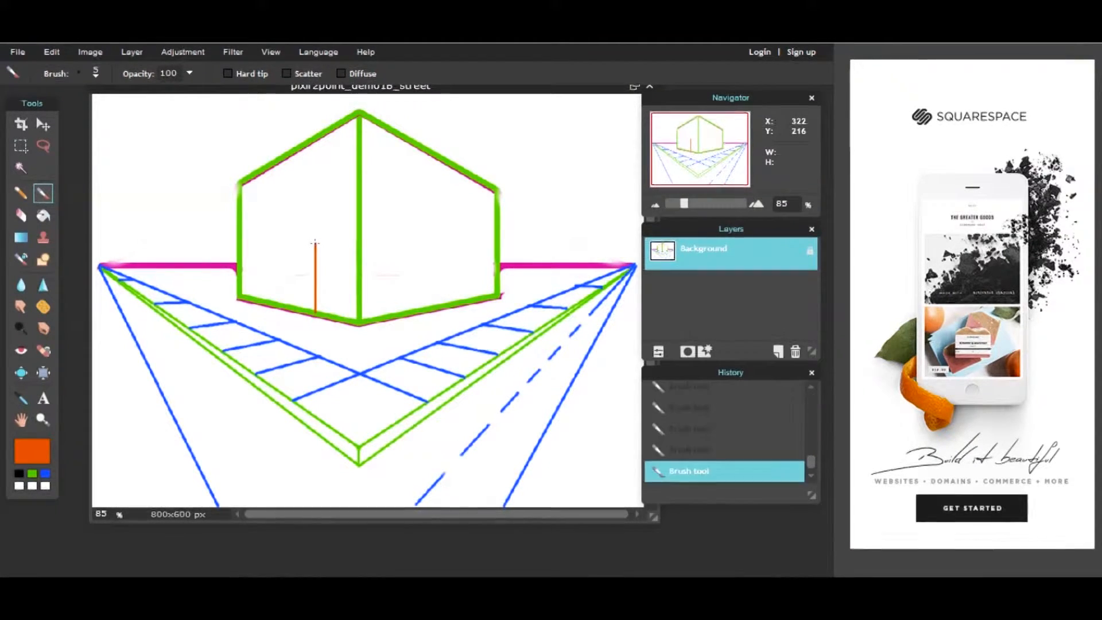
left_click(266, 249, "shift")
left_click(100, 266, "shift")
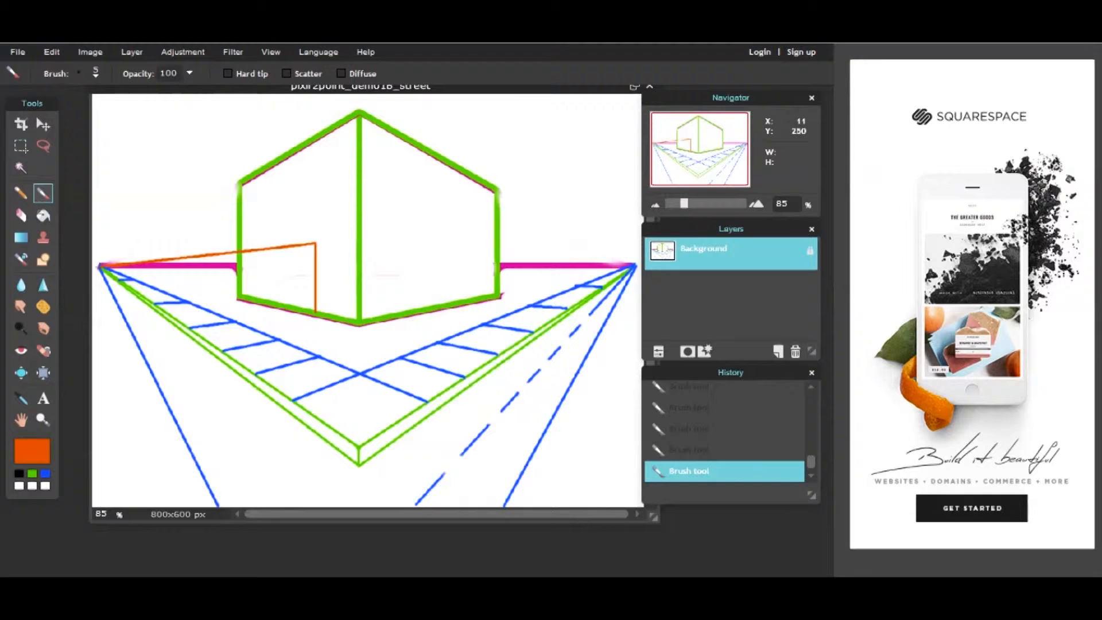
left_click(58, 51)
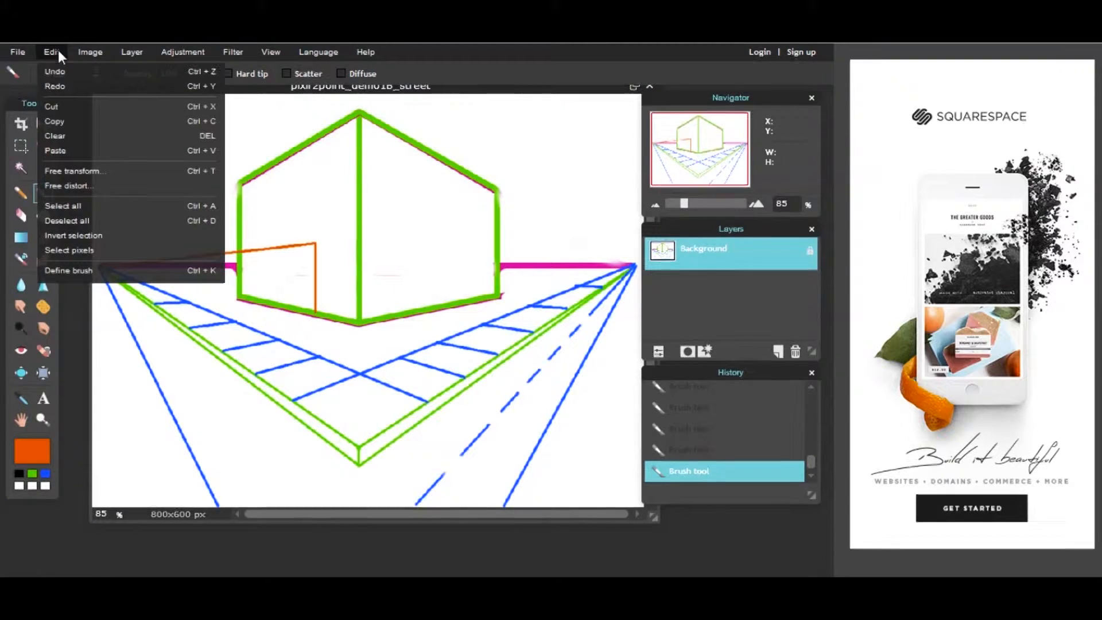
left_click(59, 71)
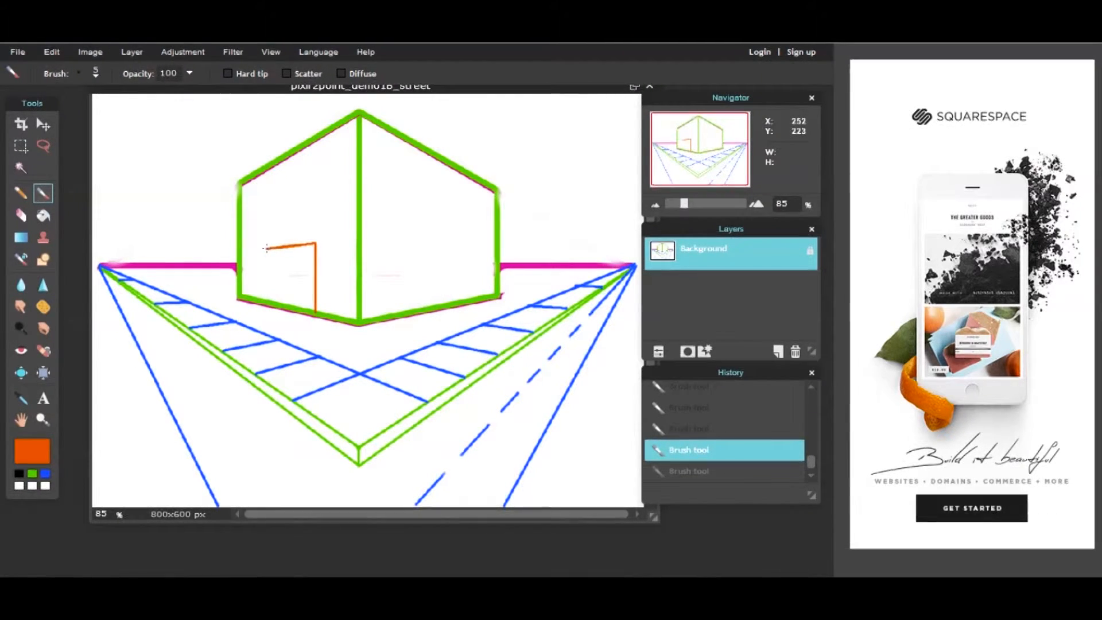
key("ctrl+y")
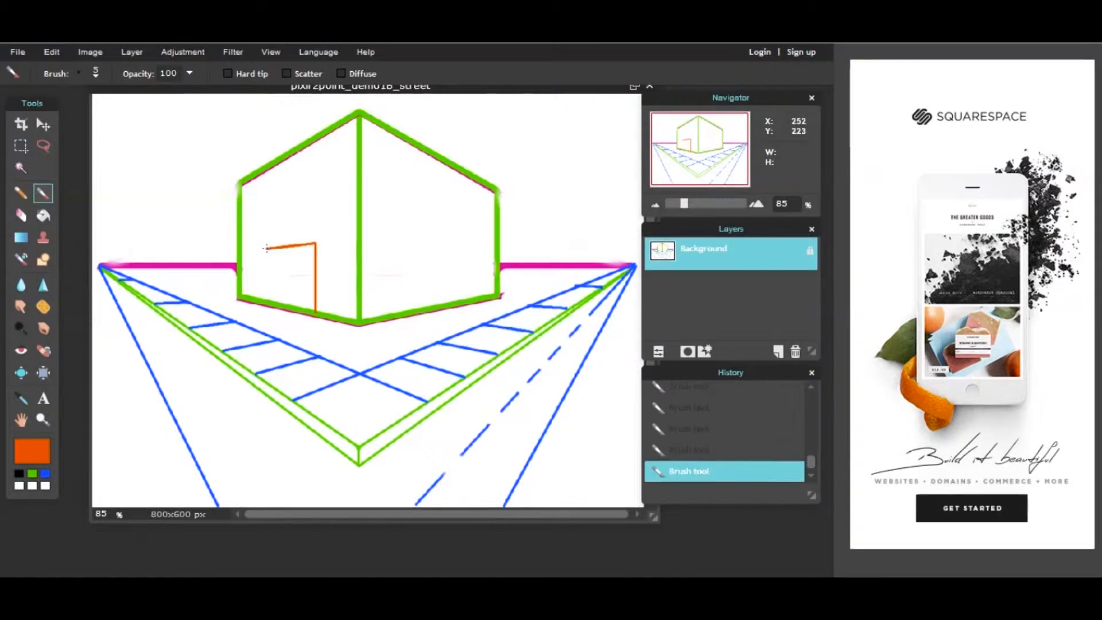
left_click(266, 301, "shift")
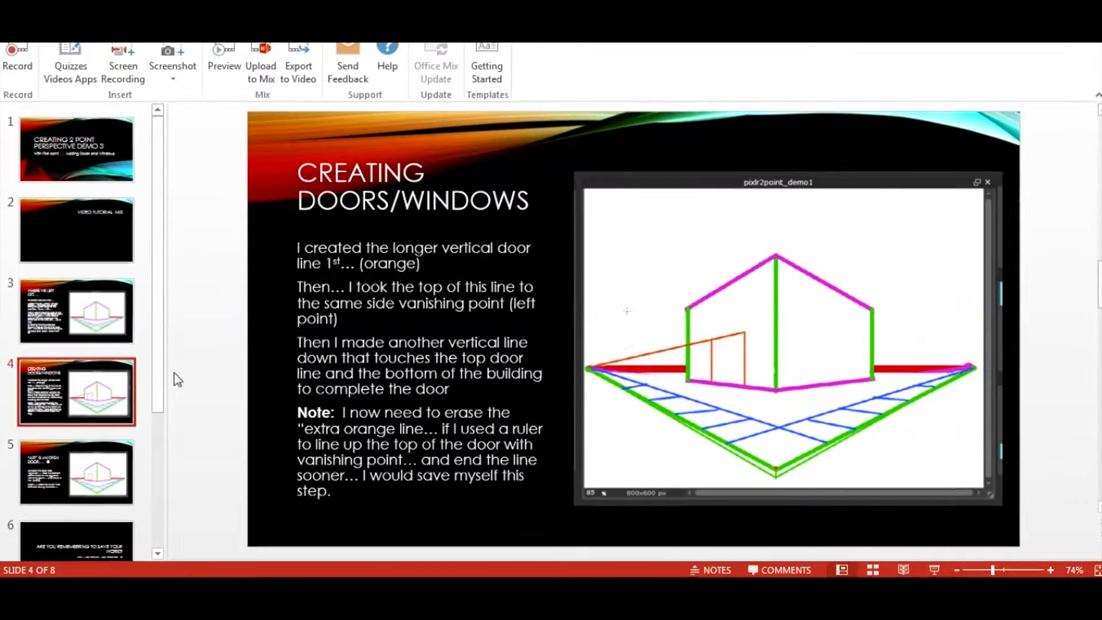
Switch to PowerPoint and show slide 5 about making the door look open.
scroll(161, 375, "down", 1)
left_click(107, 427)
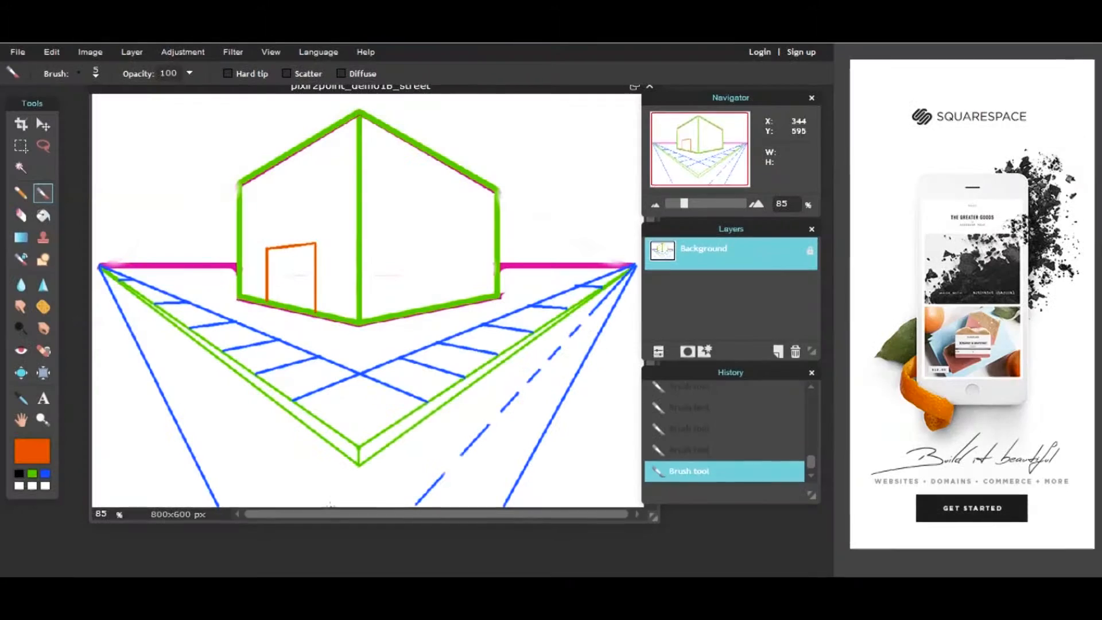
Back in Pixlr, draw a black line across the doorway from the door's bottom corner toward the right vanishing point, without extending past the door.
left_click(19, 473)
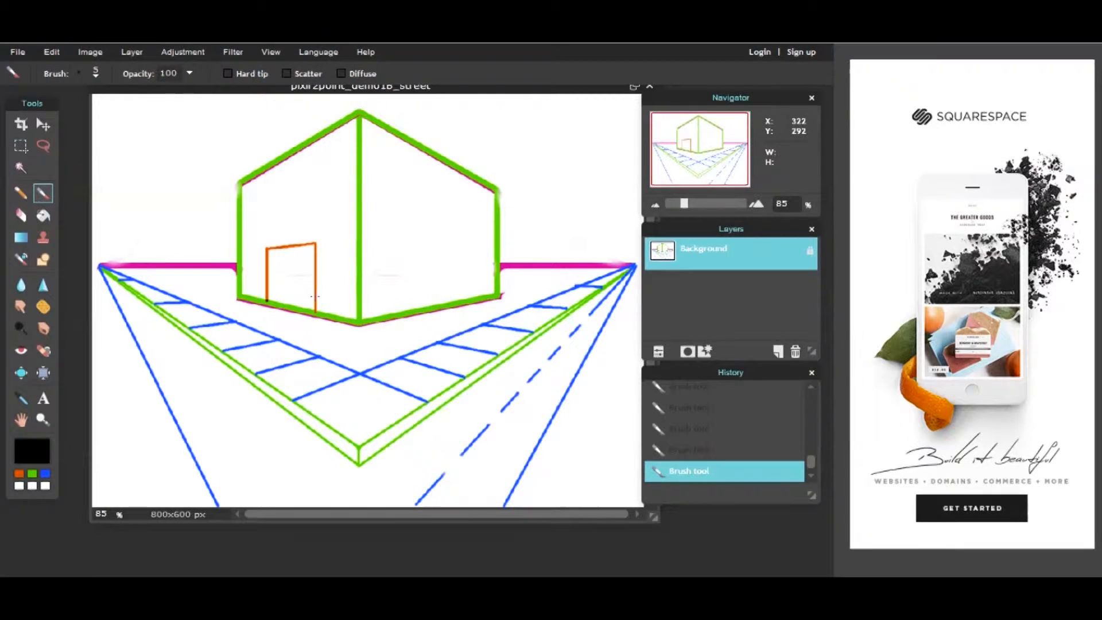
left_click(315, 296, "shift")
left_click(633, 264, "shift")
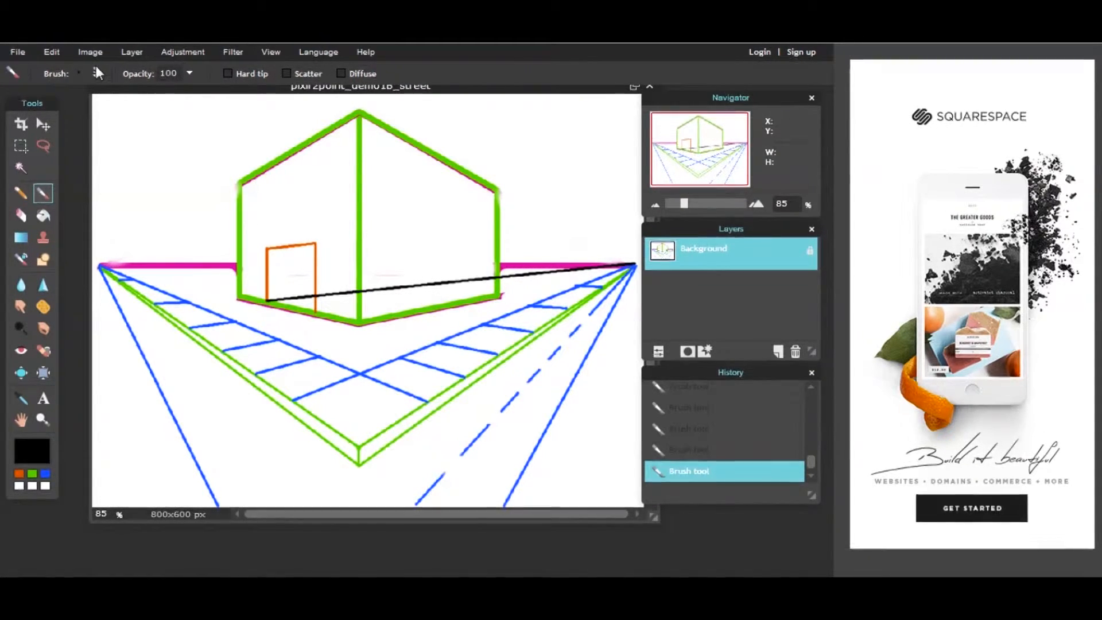
left_click(58, 53)
left_click(61, 74)
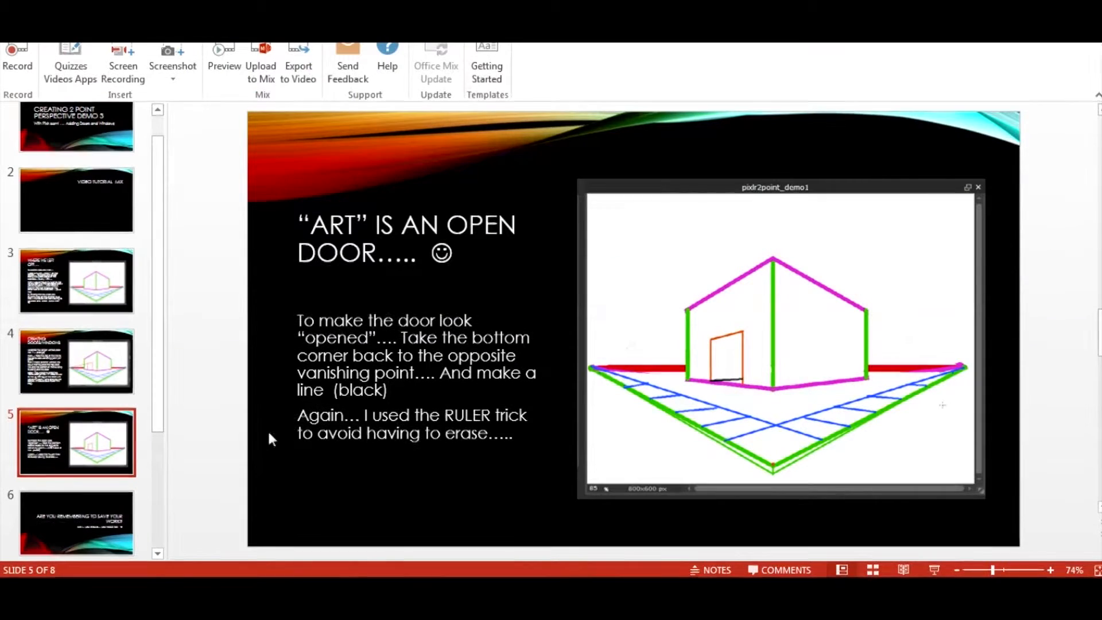
In PowerPoint, view slide 6 about saving the work and slide 7 about windows.
left_click_drag(160, 367, 153, 442)
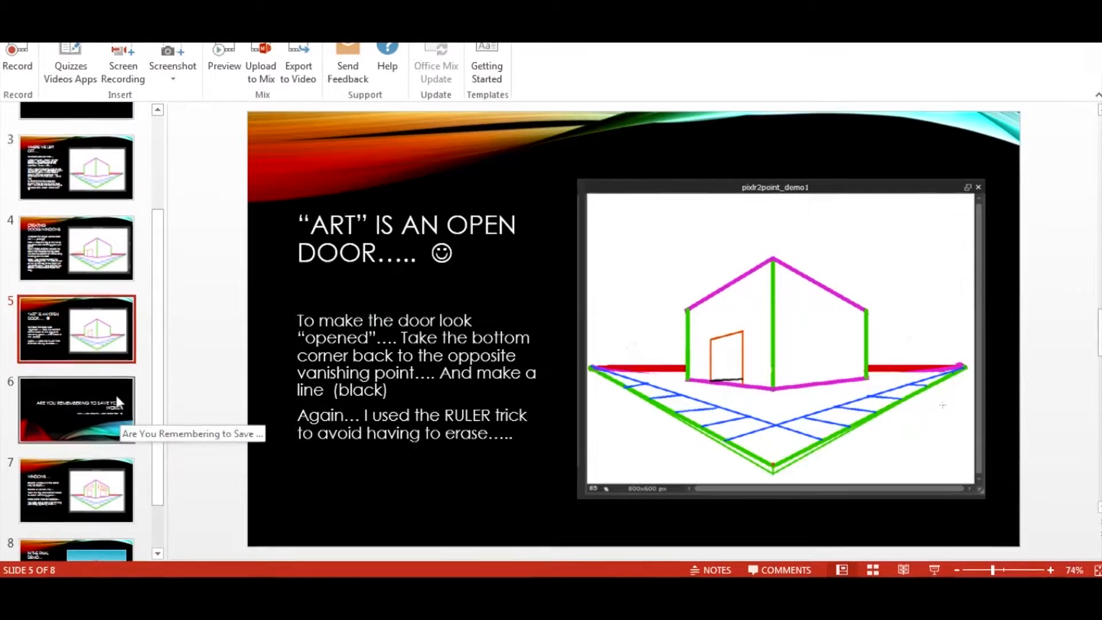
left_click(109, 440)
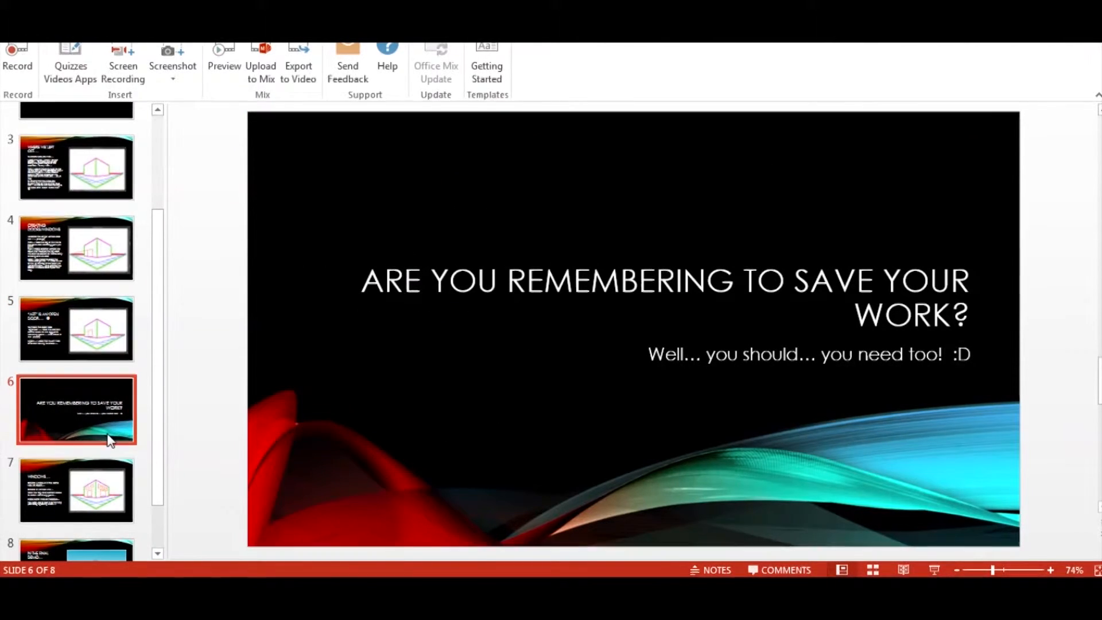
left_click_drag(163, 401, 157, 450)
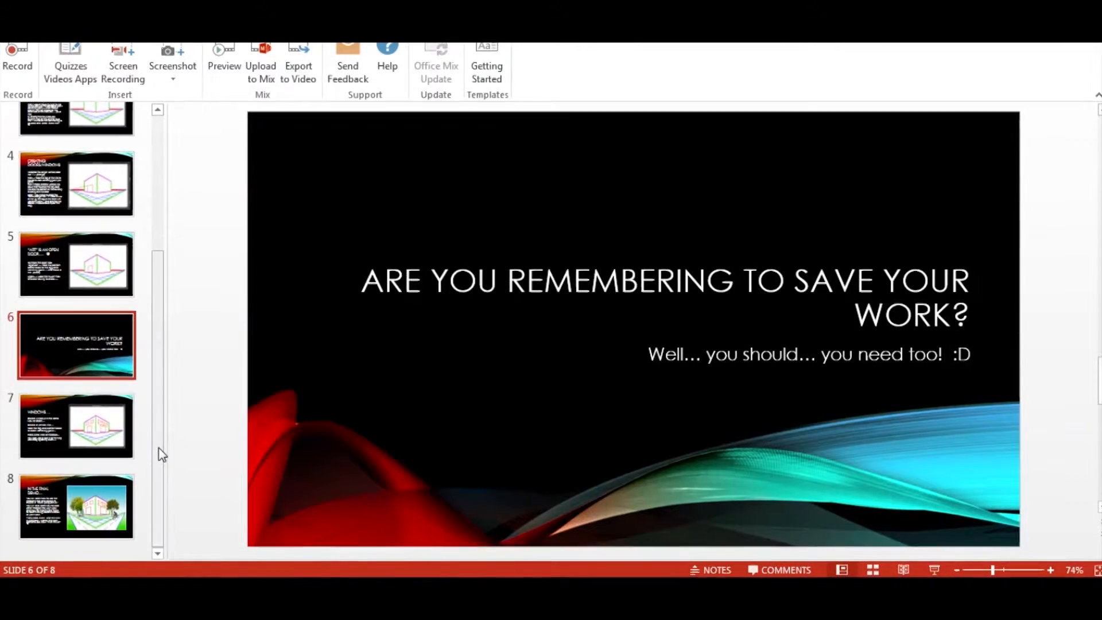
left_click(117, 438)
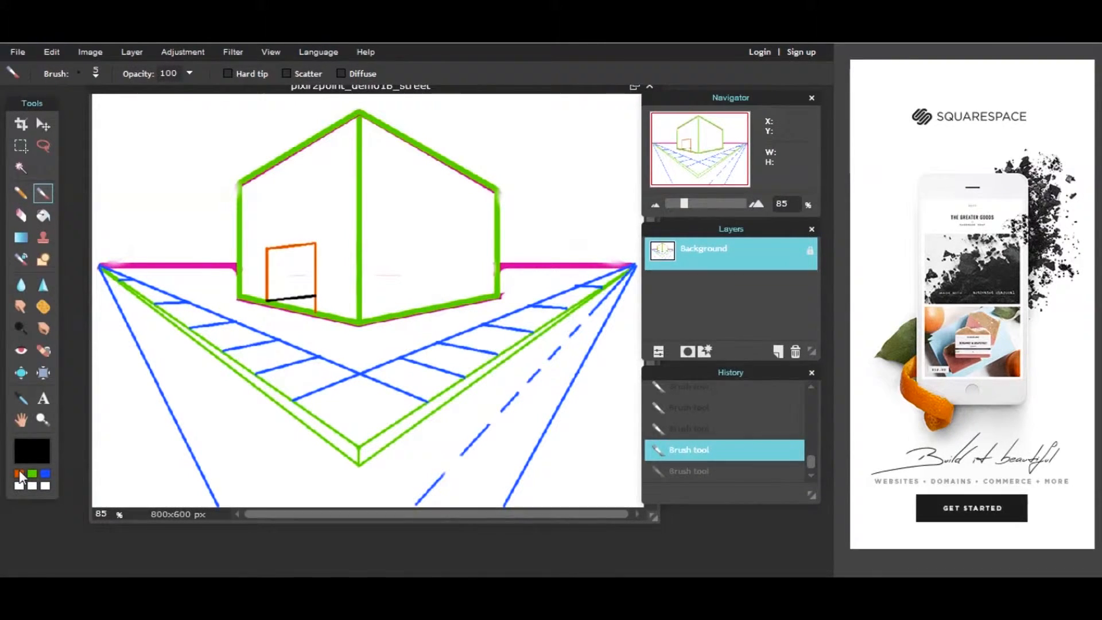
In Pixlr, draw an orange window outline on the right wall with its top and bottom edges aimed at the right vanishing point.
left_click(20, 473)
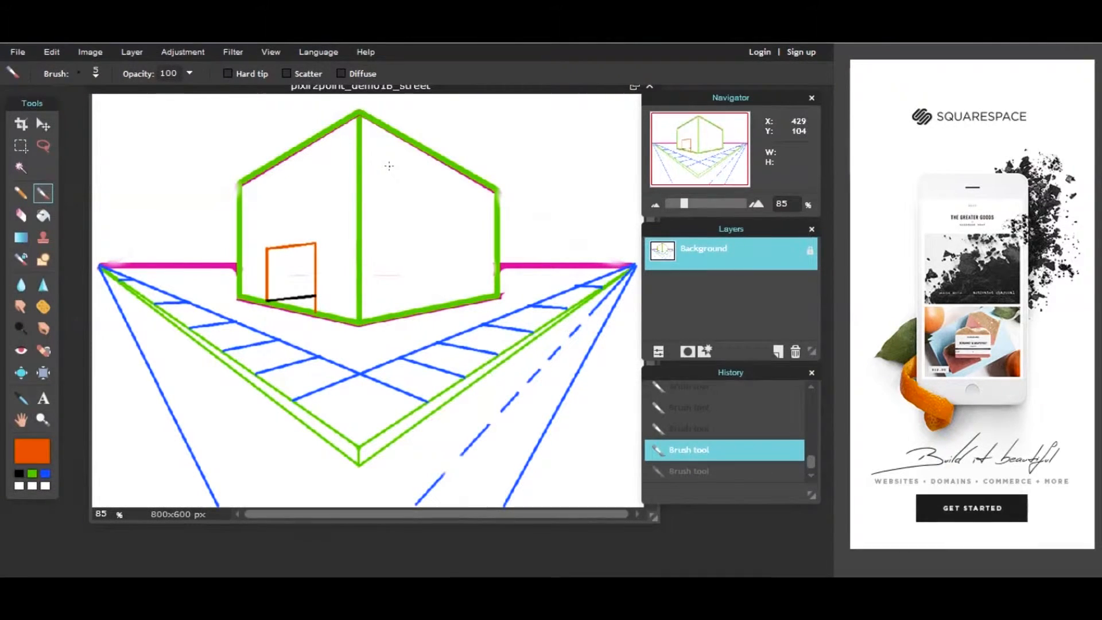
key("ctrl+y")
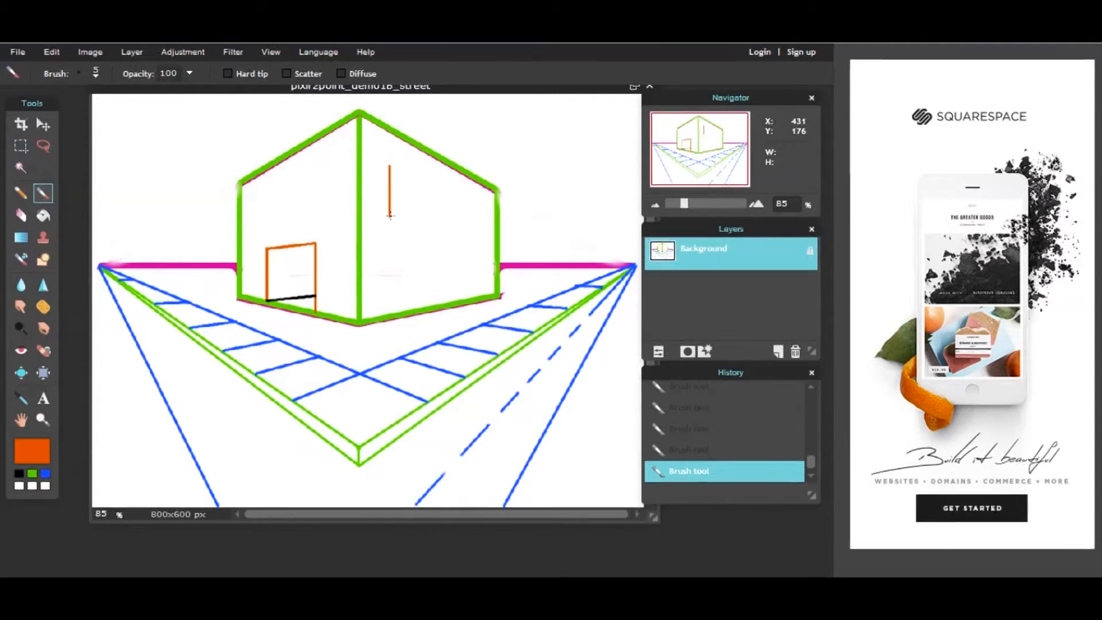
left_click(476, 234, "shift")
left_click(478, 201, "shift")
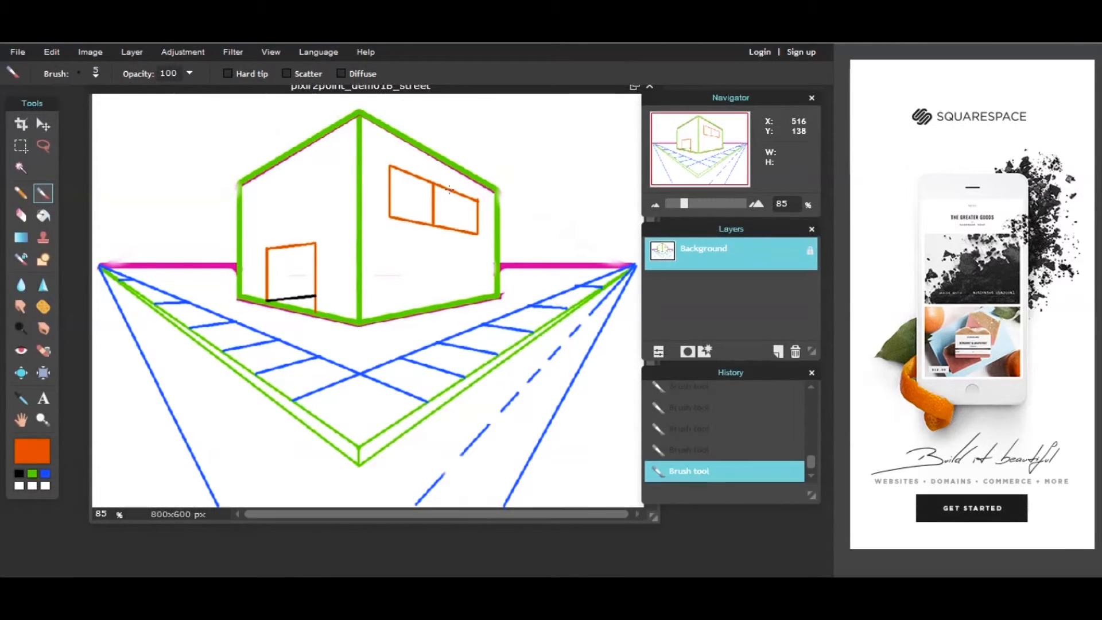
Split the wide window into two by adding a second vertical divider and erasing the top and bottom edges between the dividers.
left_click(450, 230, "shift")
left_click(21, 215)
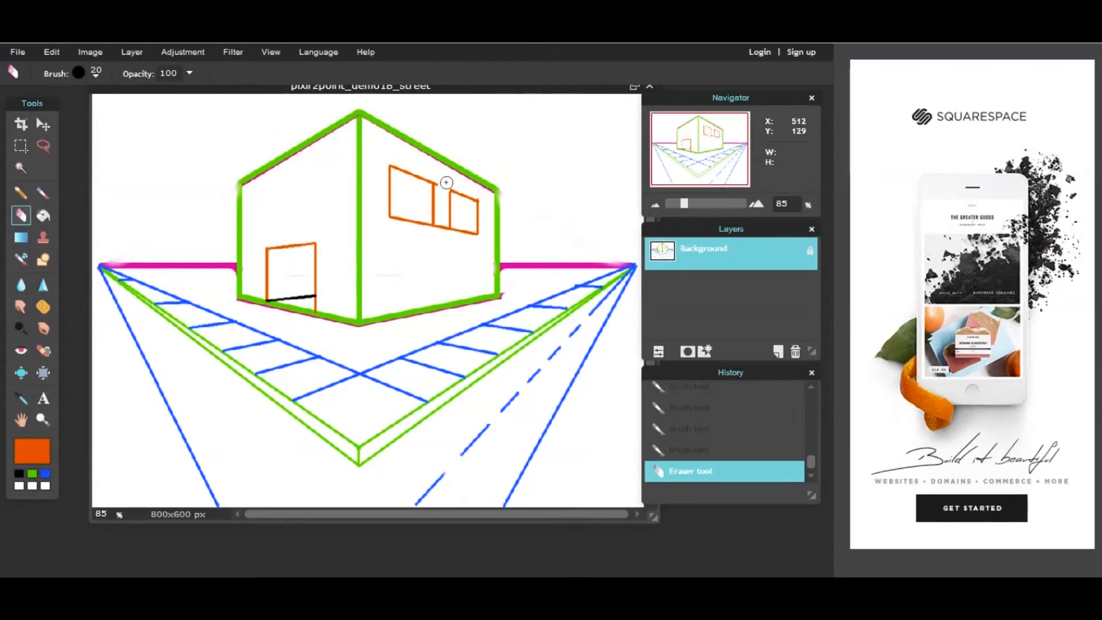
left_click(51, 52)
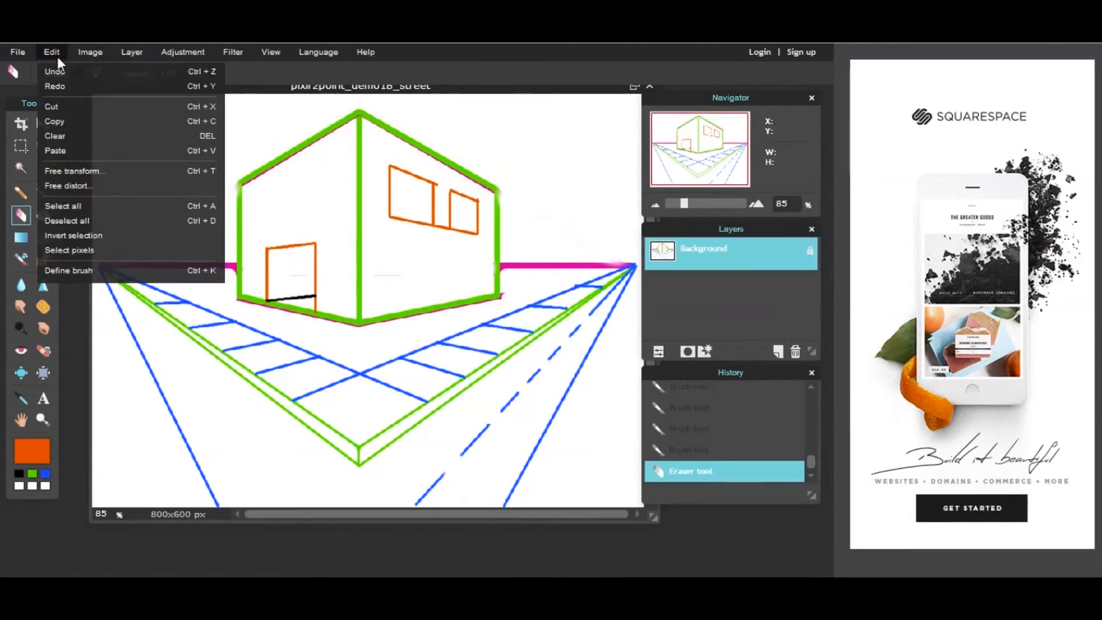
left_click(60, 67)
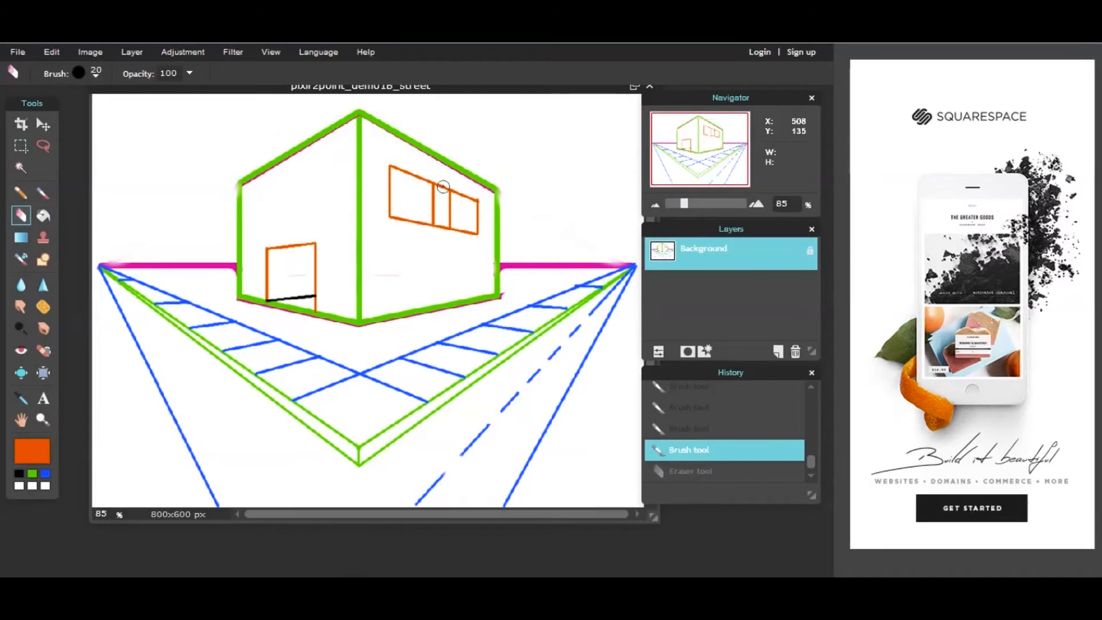
key("ctrl+y")
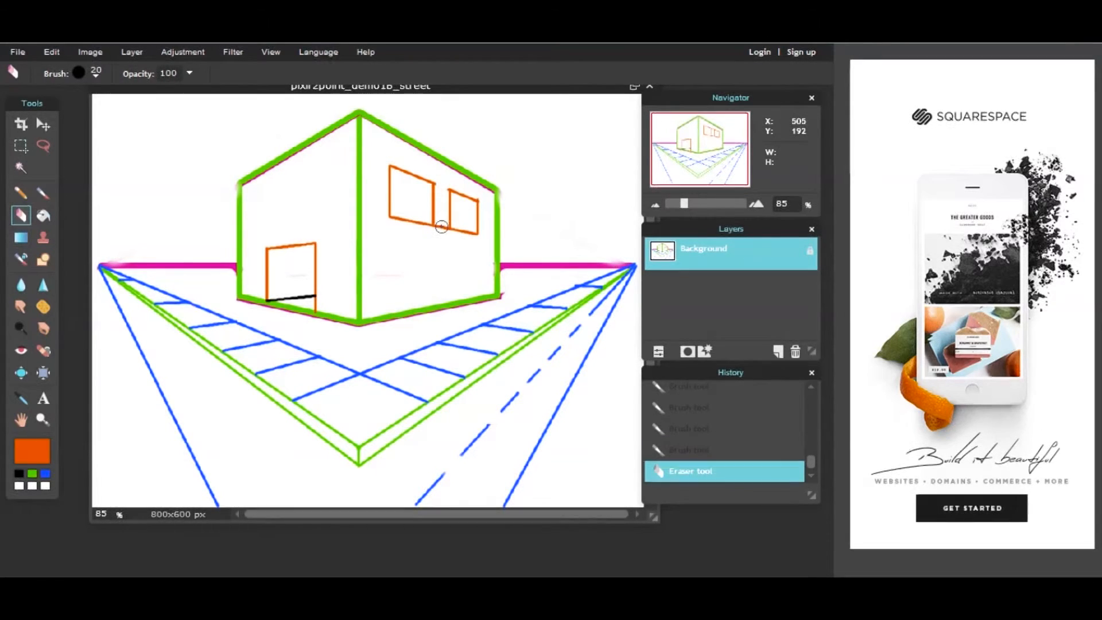
left_click(436, 222)
left_click(443, 183)
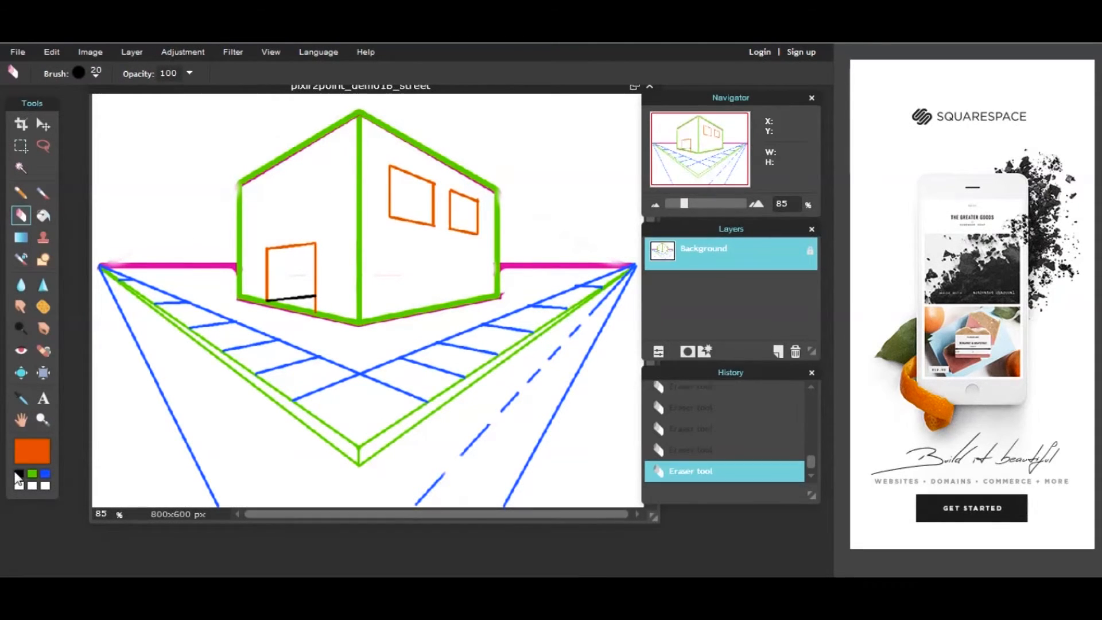
Draw a black line in the larger window toward the left vanishing point, and a black crossbar with a handle dot in the smaller window.
left_click(19, 473)
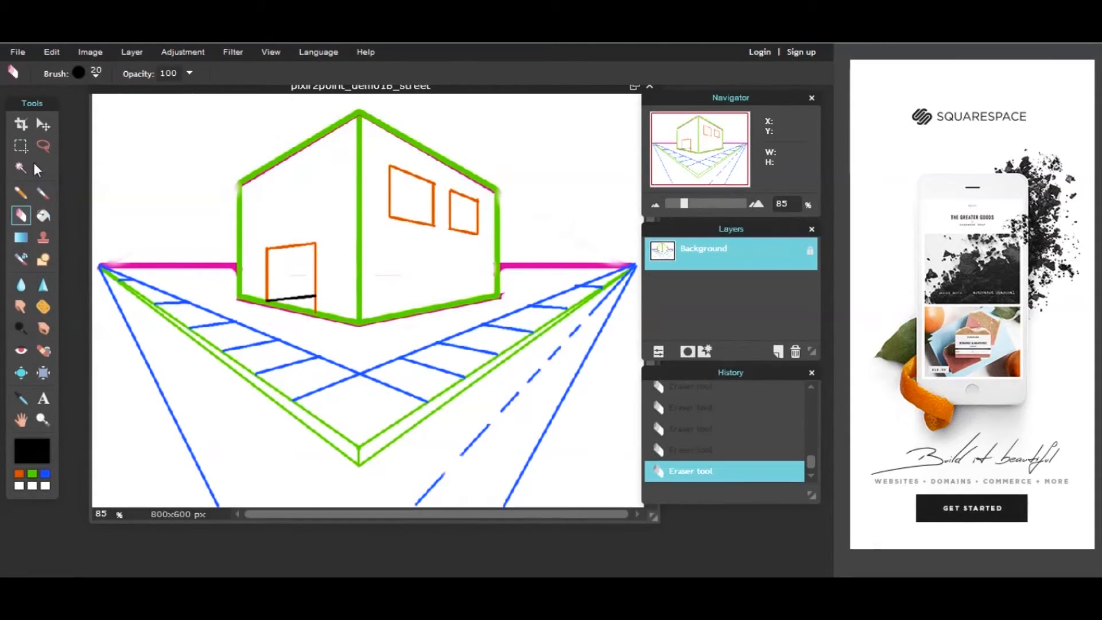
left_click(43, 193)
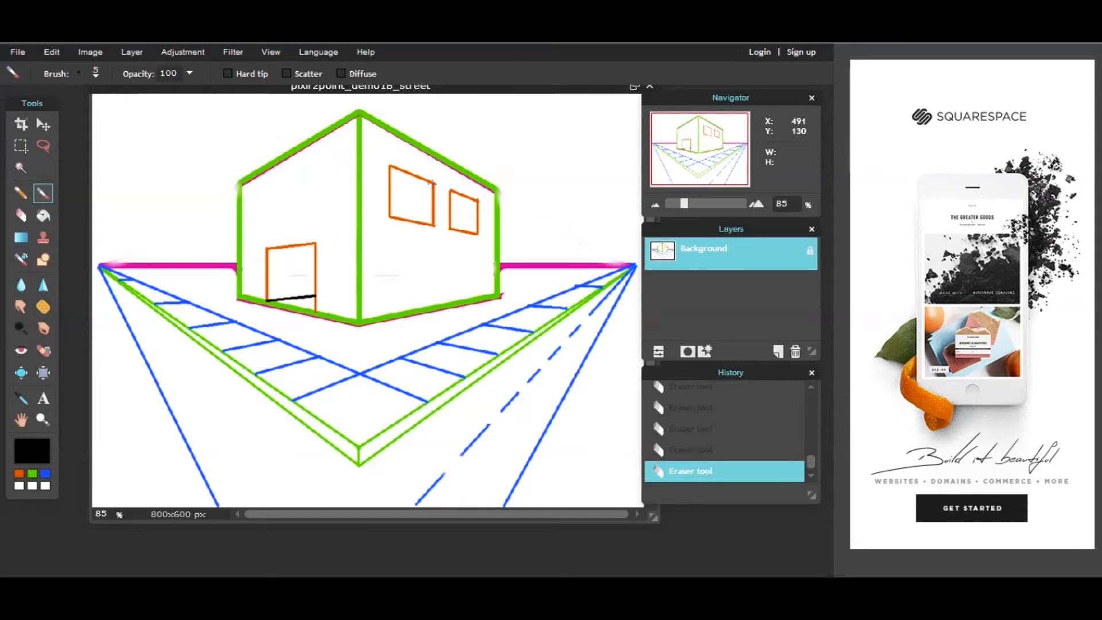
left_click(432, 183)
left_click(389, 193, "shift")
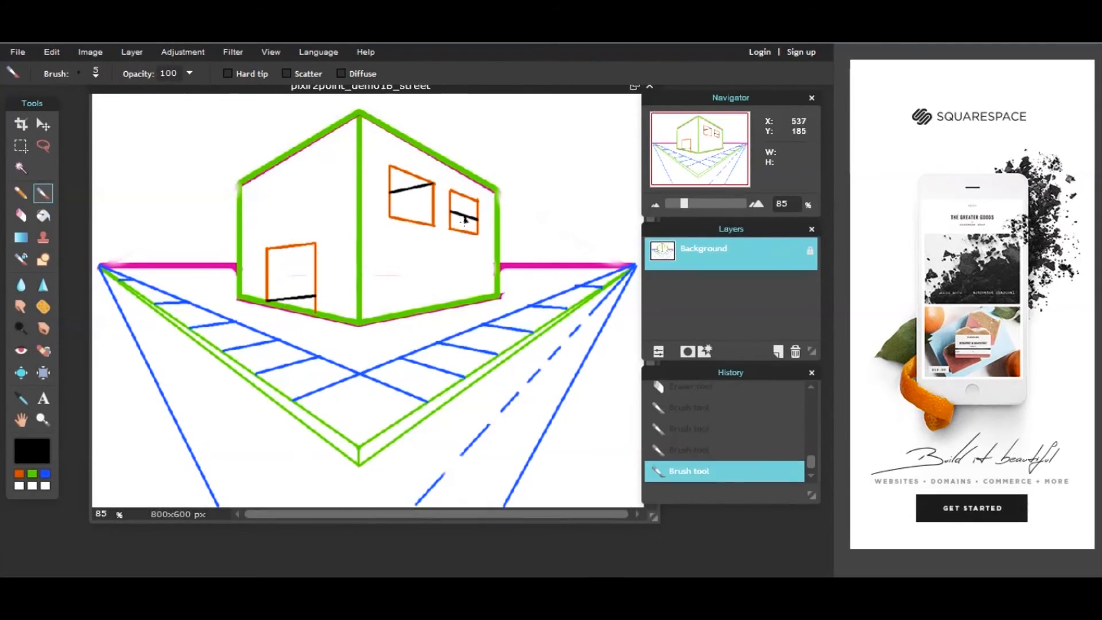
left_click(464, 220)
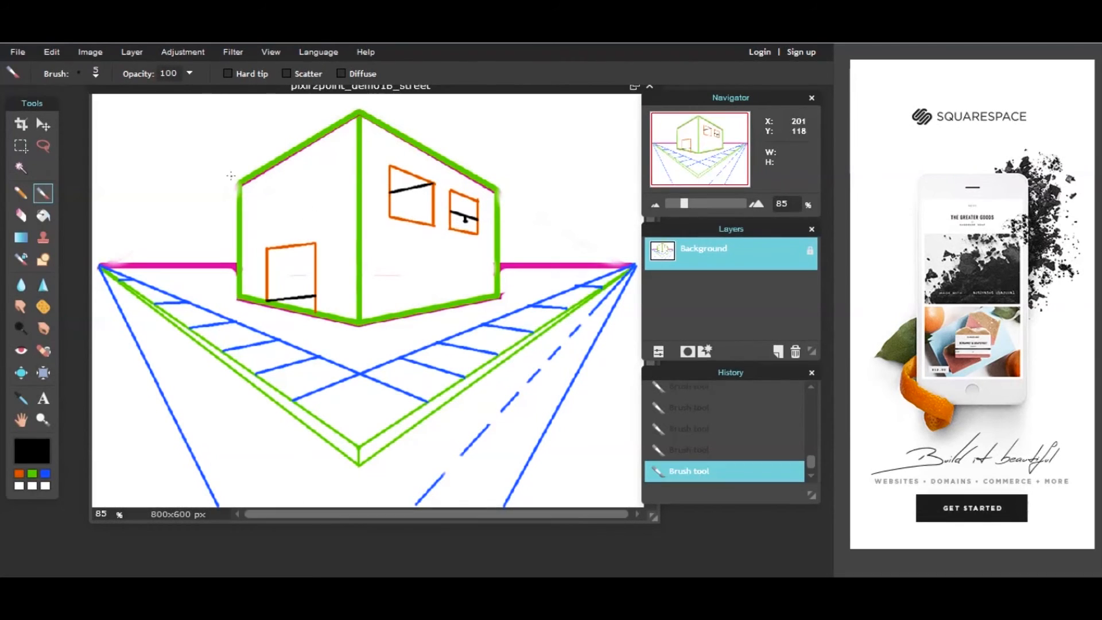